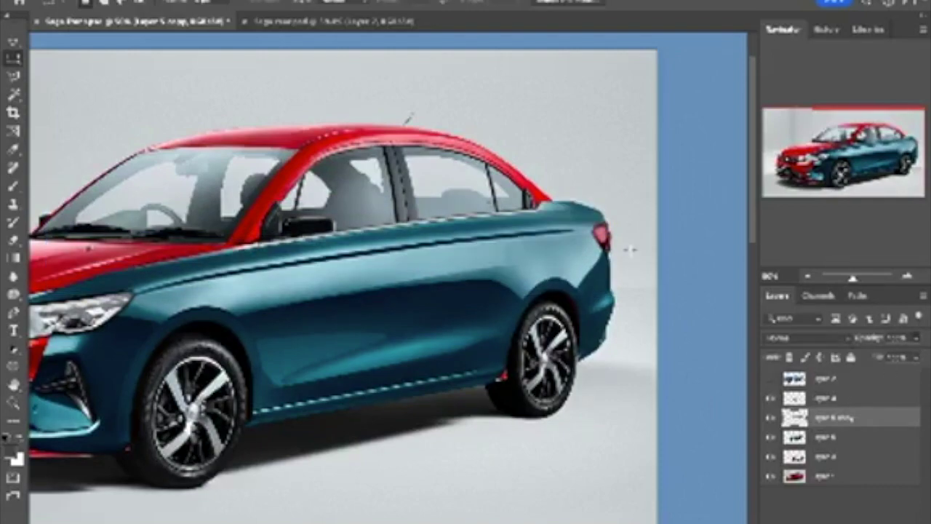
# Select the rear quarter of the car body and copy it to a new layer.
pyautogui.hotkey('ctrl', '-')
pyautogui.hotkey('ctrl', '-')
pyautogui.hotkey('ctrl', '+')
pyautogui.hotkey('ctrl', '+')
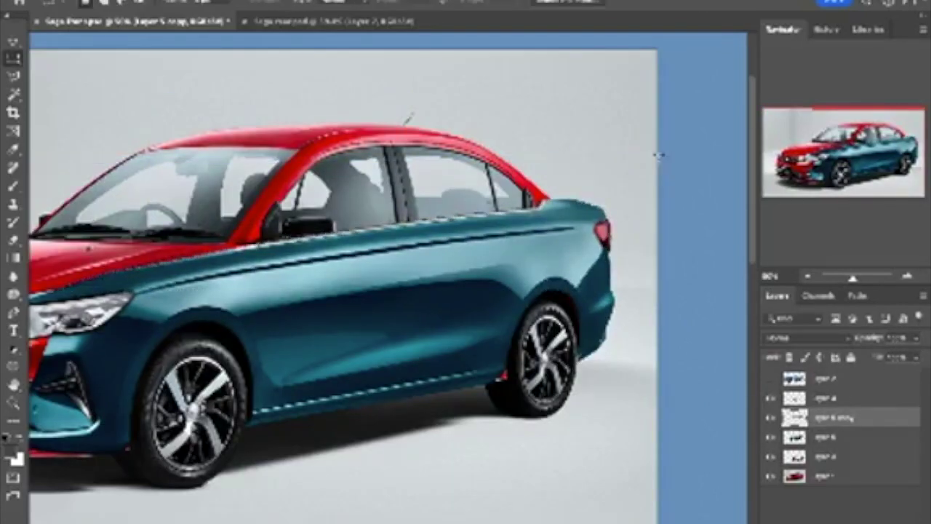
pyautogui.hotkey('ctrl', '+')
pyautogui.press('m')
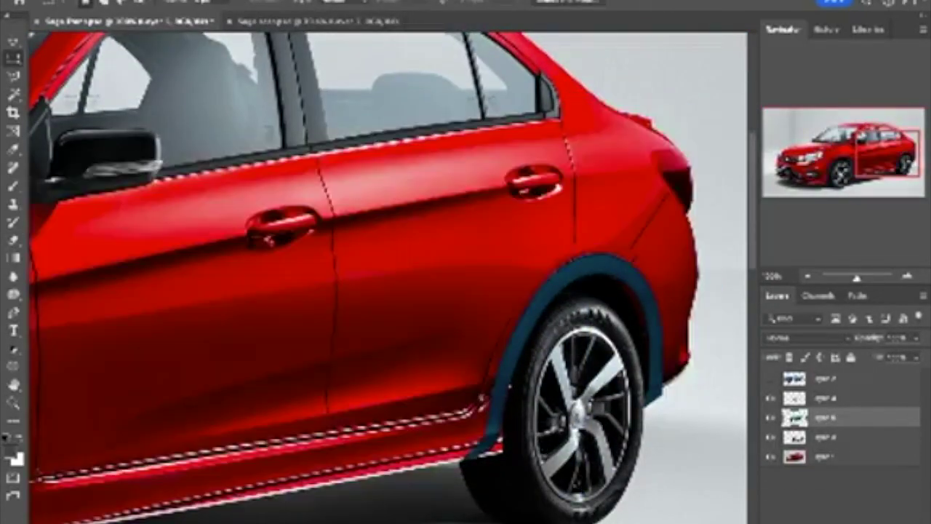
pyautogui.moveTo(627, 187); pyautogui.dragTo(738, 409)
pyautogui.hotkey('ctrl', 'j')
pyautogui.hotkey('ctrl', '+')
pyautogui.hotkey('ctrl', '+')
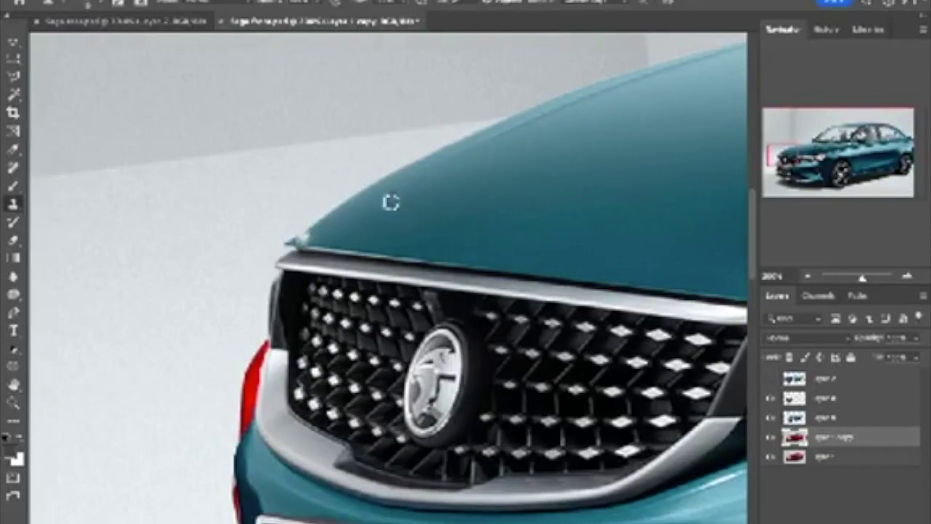
# Clone out the stray hood-corner edge and the red remnants around the front bumper and front wheel arch on the base copy layer.
pyautogui.click(796, 417)
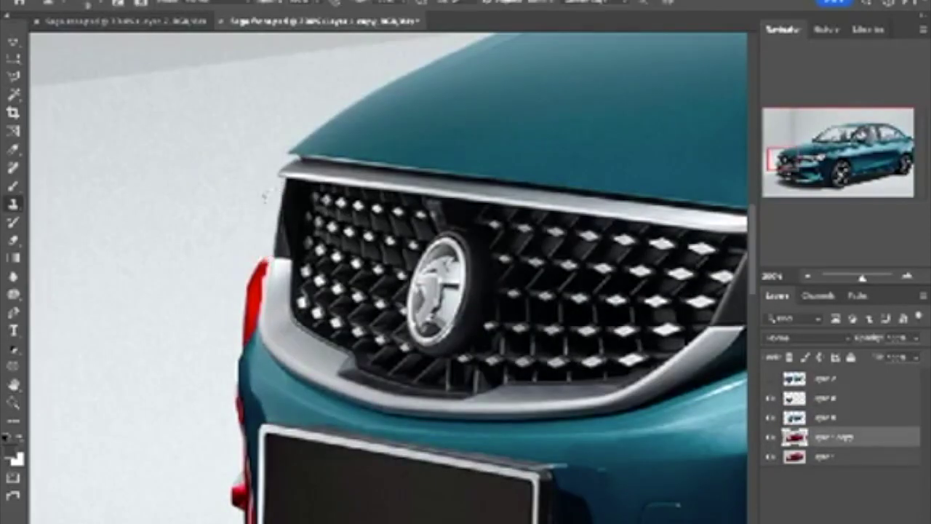
pyautogui.scroll(-10, 521, 301)
pyautogui.hscroll(10, 432, 189)
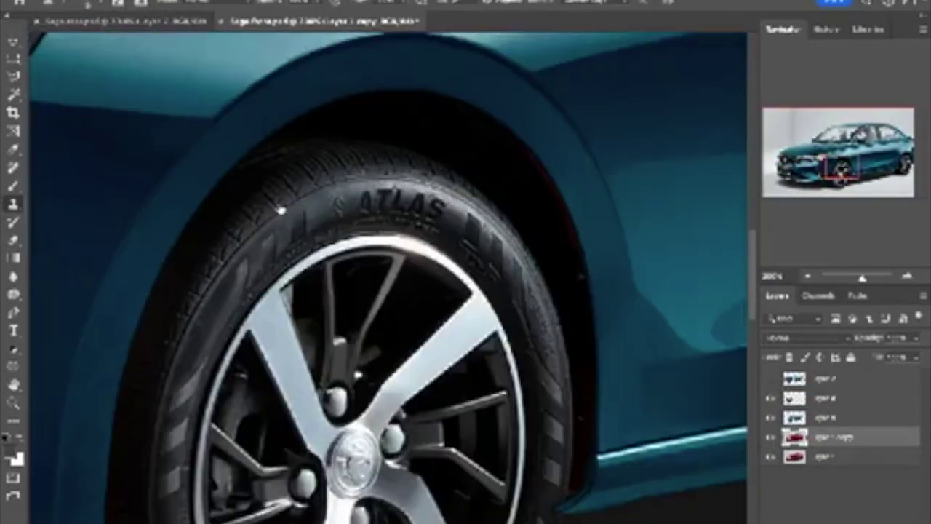
pyautogui.press('s')
pyautogui.scroll(-5, 498, 322)
pyautogui.scroll(5, 235, 162)
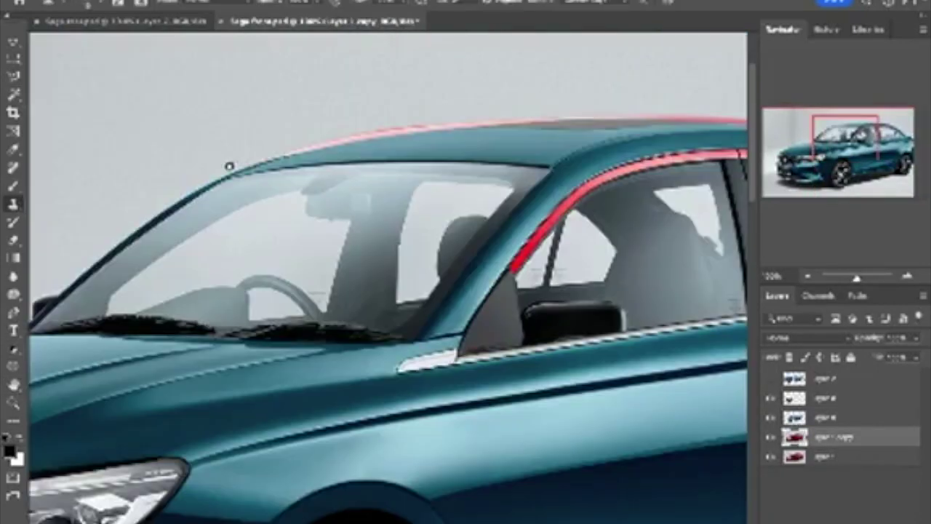
# Clean up the red paint fringe along the roofline and inside the rear wheel arch with the Clone Stamp.
pyautogui.scroll(-5, 619, 266)
pyautogui.scroll(6, 597, 370)
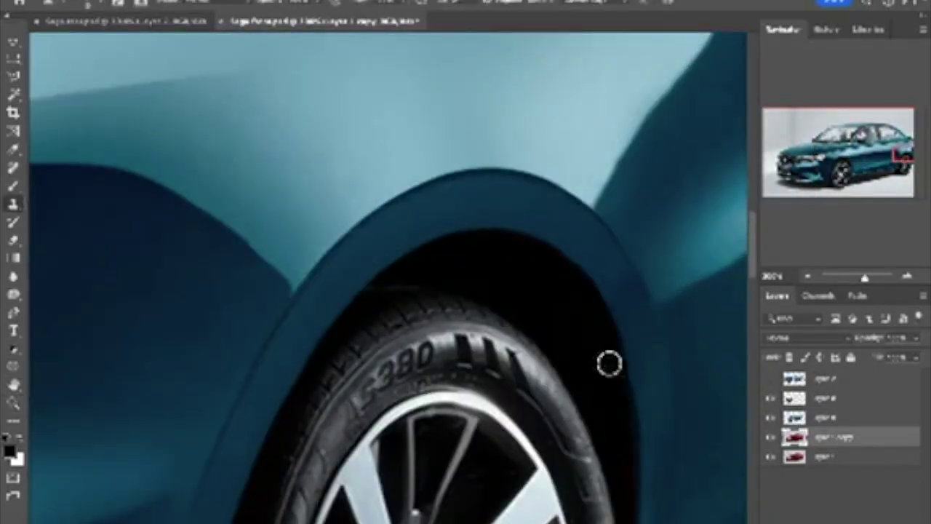
pyautogui.press('i')
pyautogui.scroll(-5, 571, 258)
pyautogui.hotkey('ctrl', 'd')
pyautogui.press('s')
pyautogui.hotkey('ctrl', '0')
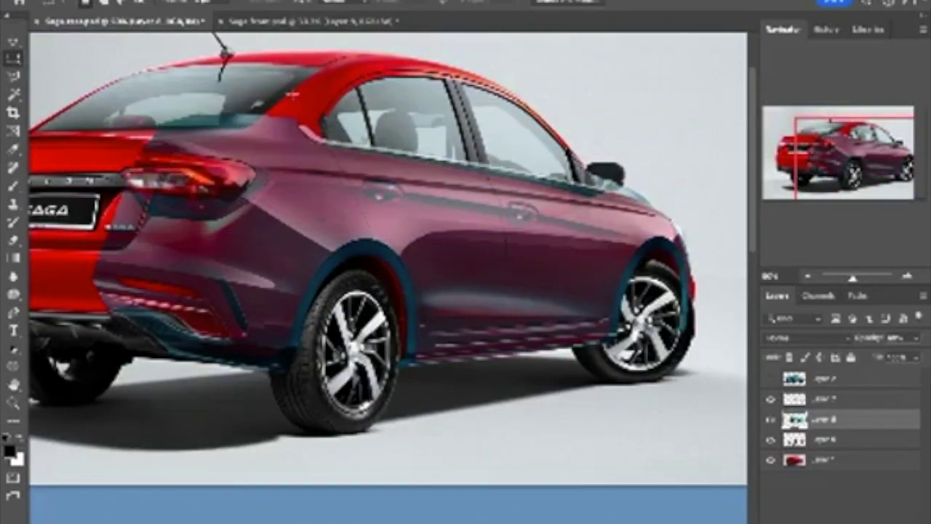
# Place the lower rear bumper section from the teal reference onto the rear-view car and erase its overlap on the rear wheel.
pyautogui.click(312, 22)
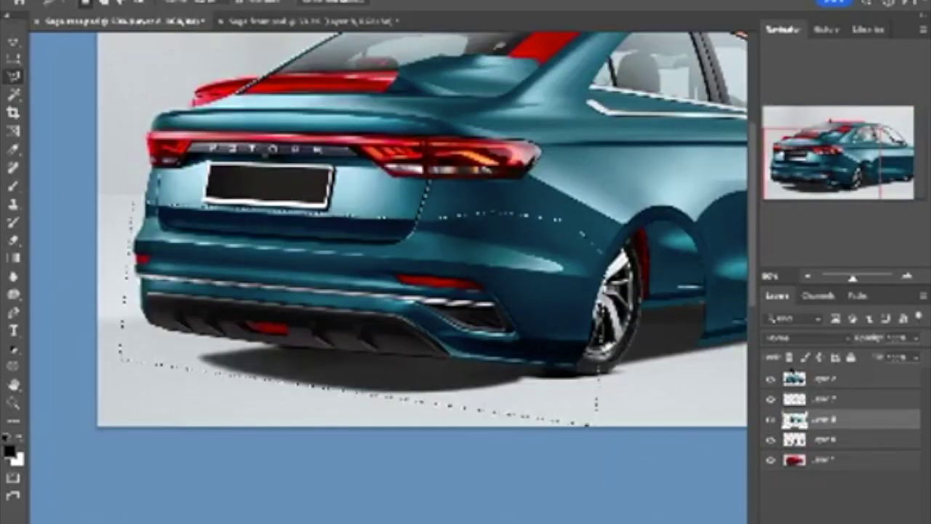
pyautogui.moveTo(637, 323); pyautogui.dragTo(374, 317)
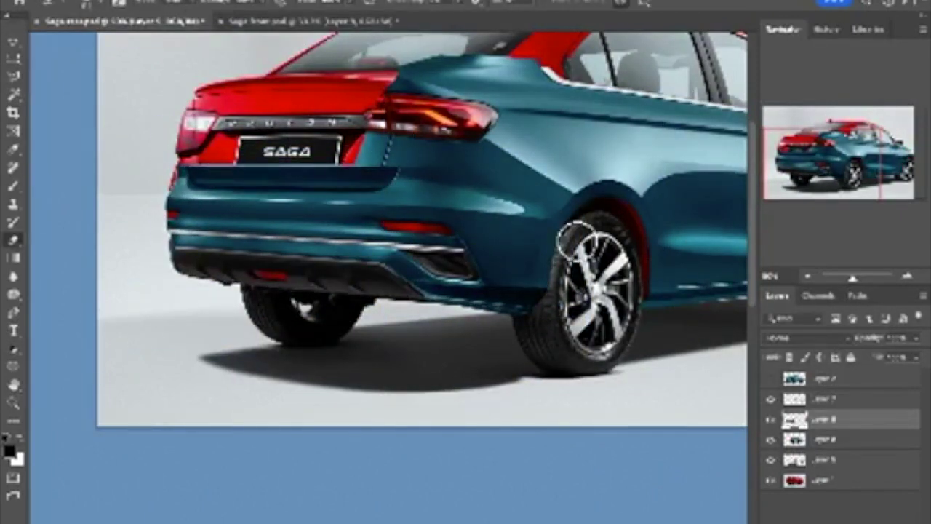
pyautogui.hotkey('ctrl', '-')
pyautogui.hotkey('ctrl', '-')
pyautogui.press('z')
pyautogui.click(446, 196)
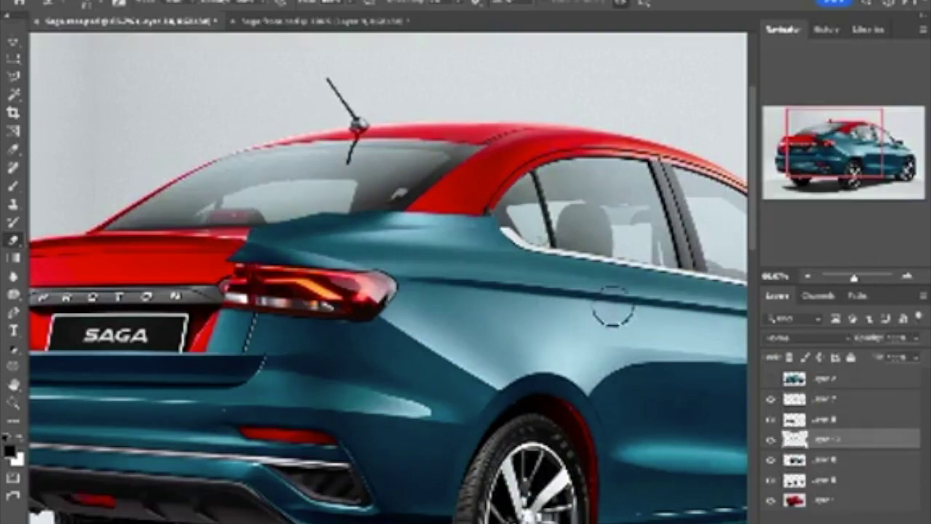
# Merge the rear pillar patch layer with the teal body side layer.
pyautogui.hotkey('ctrl', '-')
pyautogui.hotkey('ctrl', '-')
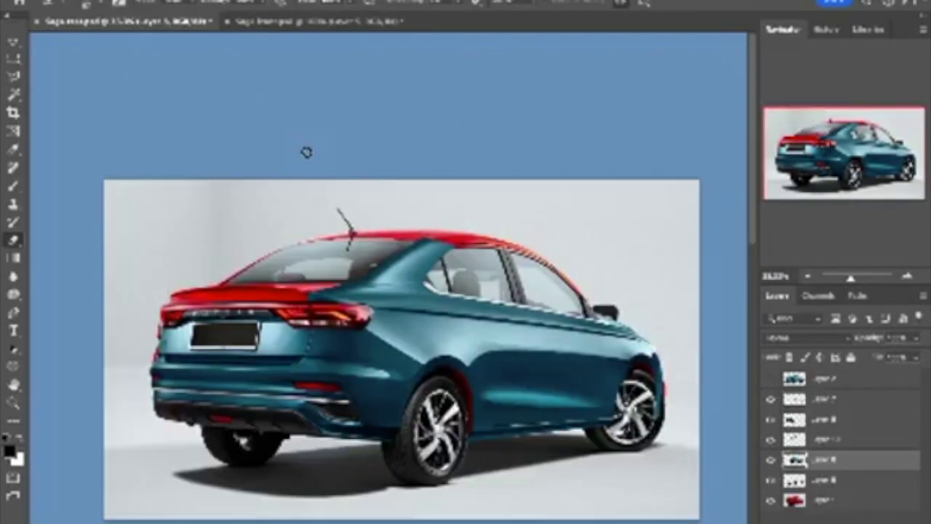
pyautogui.hotkey('ctrl', 'e')
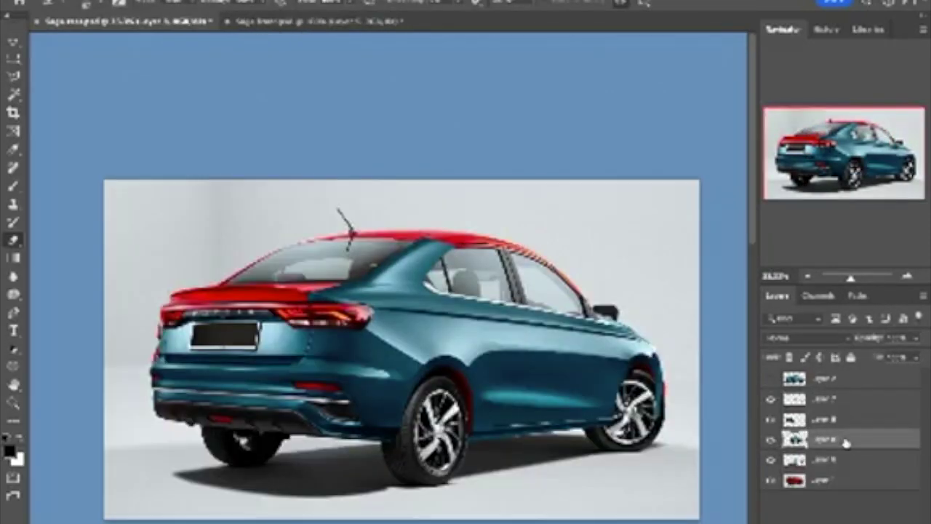
# Copy the end of the trunk spoiler to a new layer and warp it to meet the rear quarter above the taillight.
pyautogui.scroll(5, 168, 313)
pyautogui.hotkey('ctrl', 'j')
pyautogui.scroll(-5, 561, 318)
pyautogui.scroll(5, 660, 322)
pyautogui.hotkey('ctrl', 't')
pyautogui.scroll(-6, 634, 249)
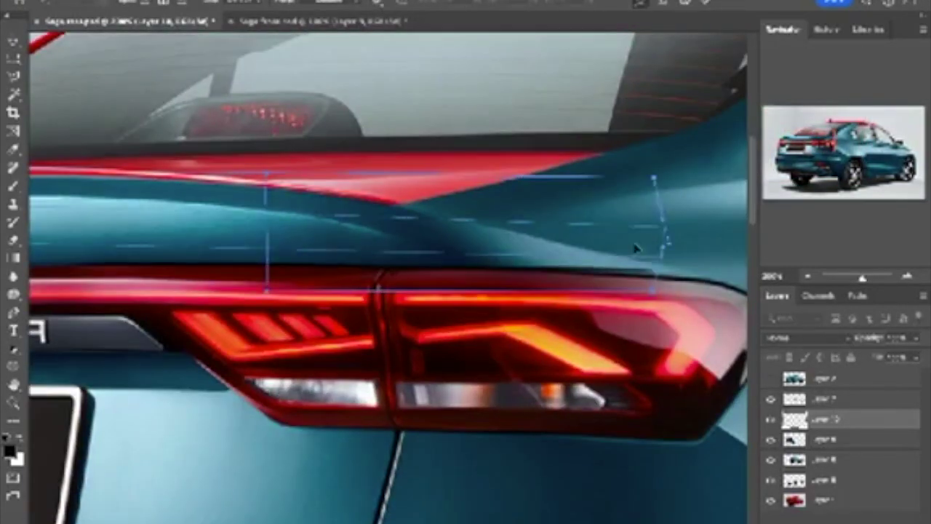
# Copy the lassoed trunk spoiler area to a new layer and fit it over the red far end of the trunk lid.
pyautogui.scroll(5, 262, 286)
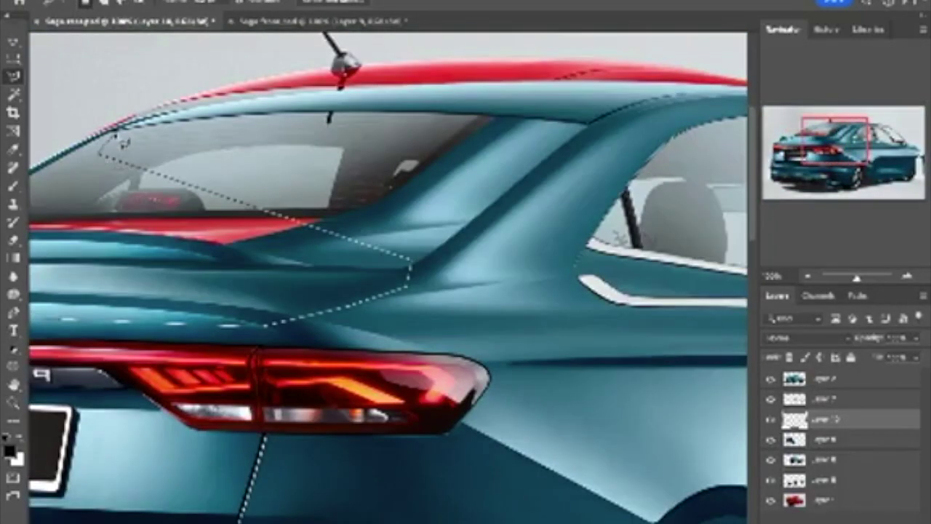
pyautogui.hotkey('ctrl', 'j')
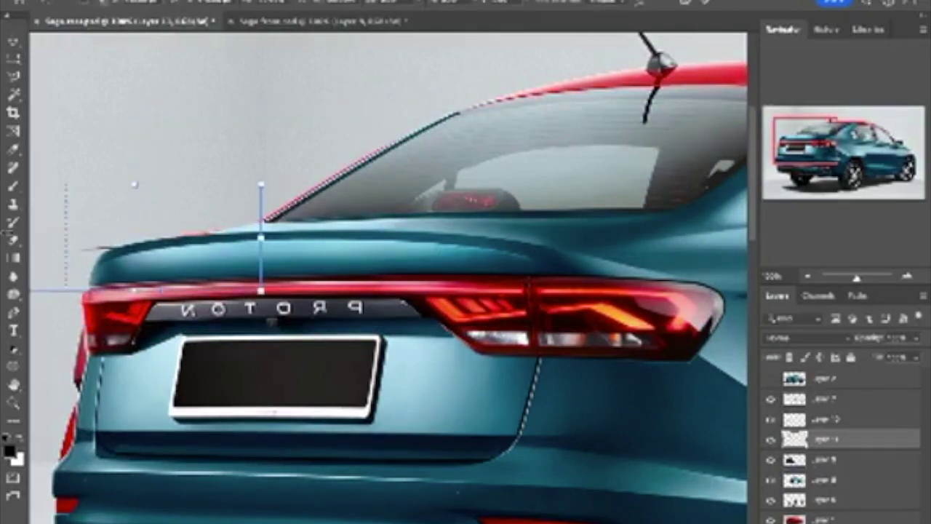
pyautogui.scroll(-5, 67, 236)
# Fit a copied teal rear pillar and roof-edge piece over the red roof rail above the side windows, and show the rulers.
pyautogui.scroll(5, 216, 277)
pyautogui.scroll(-5, 216, 276)
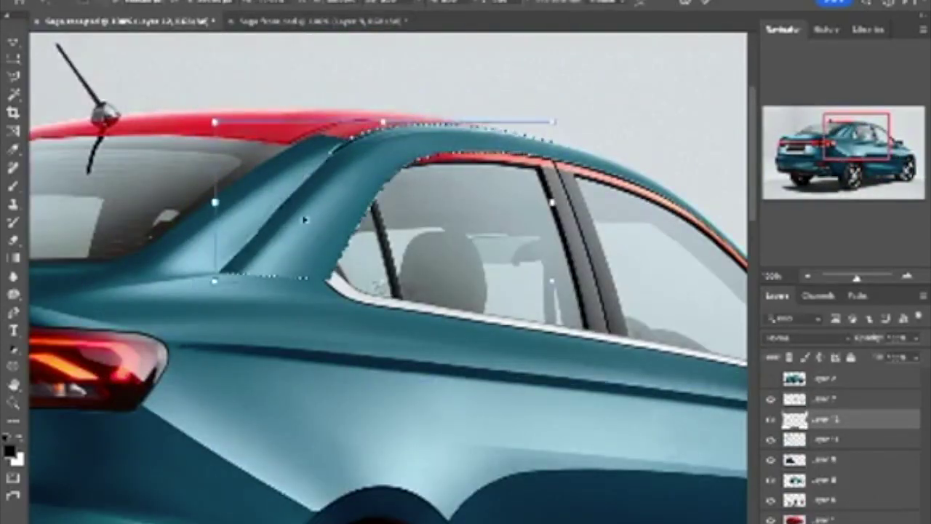
pyautogui.hotkey('ctrl', 'r')
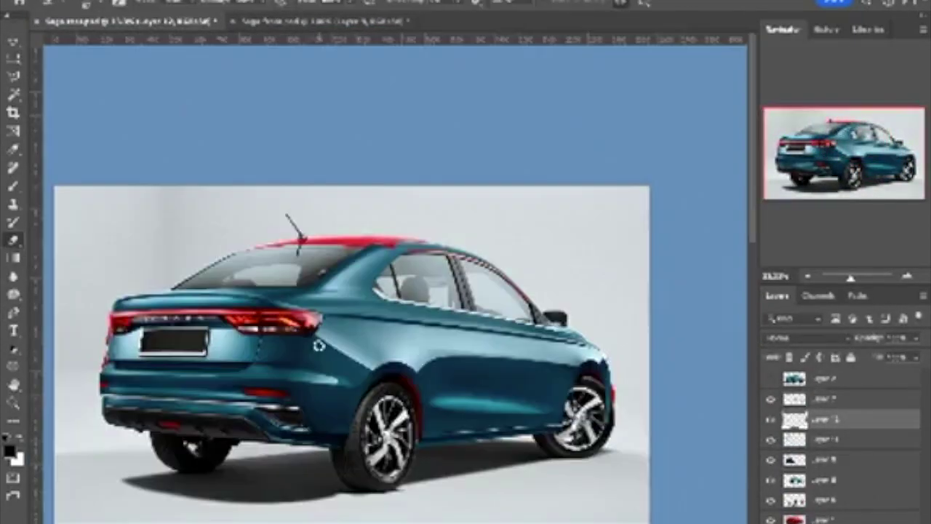